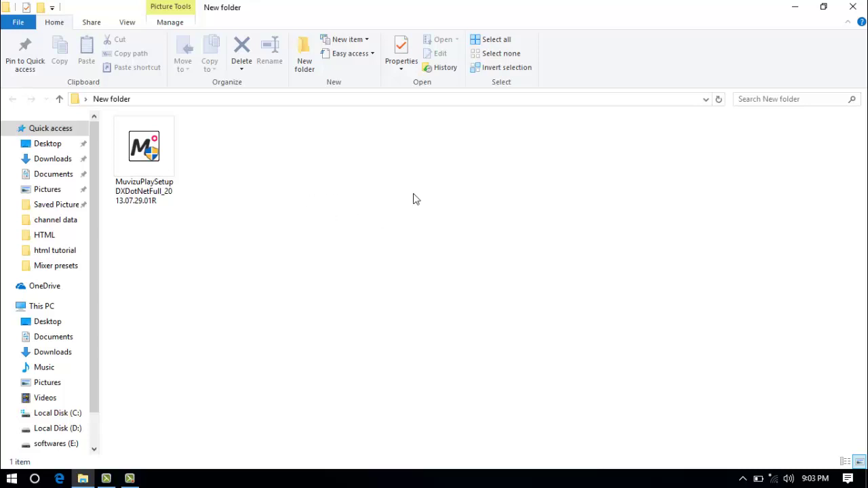
left_click_drag(333, 118, 127, 155)
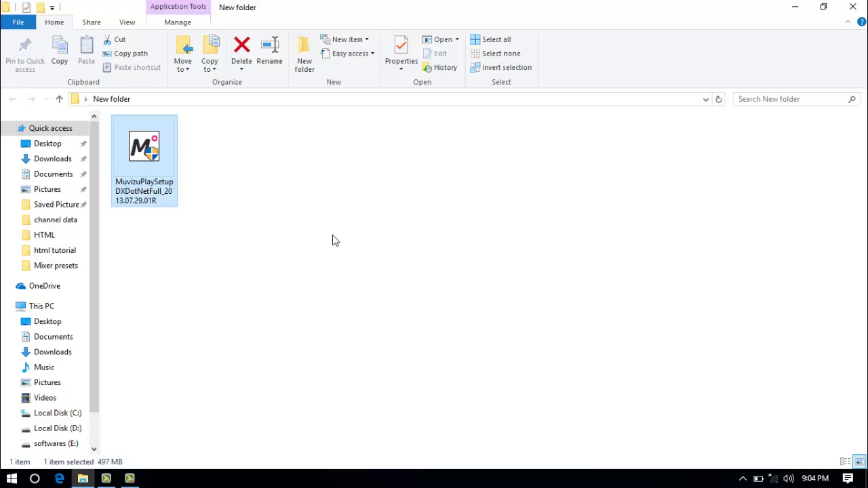
right_click(358, 184)
left_click(356, 194)
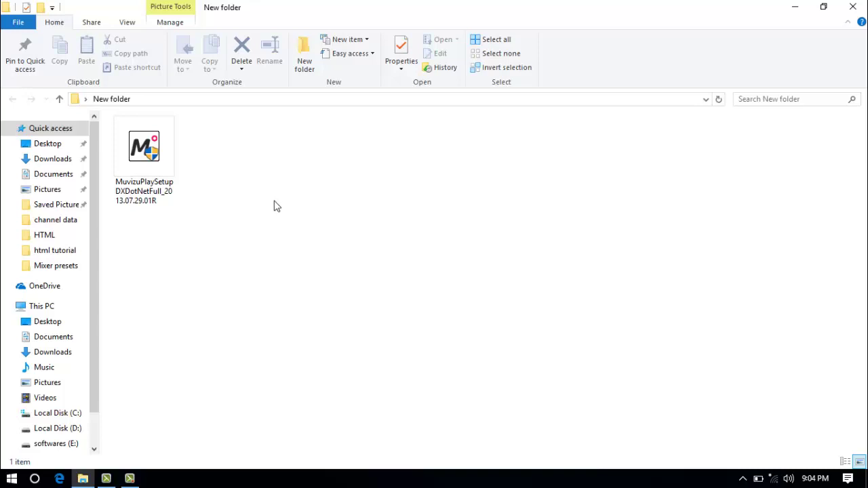
left_click(135, 151)
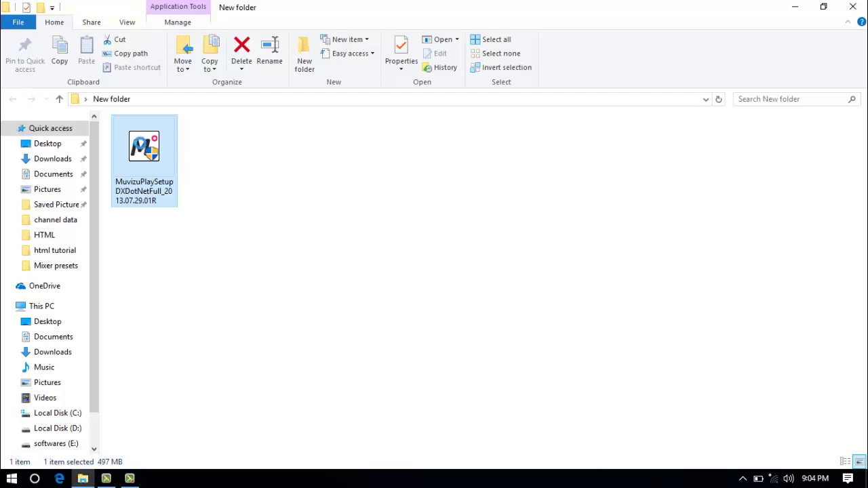
right_click(141, 146)
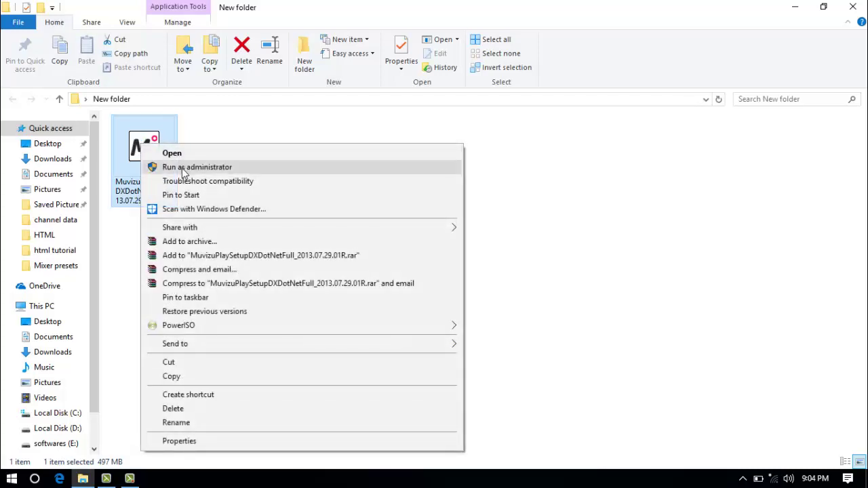
left_click(242, 448)
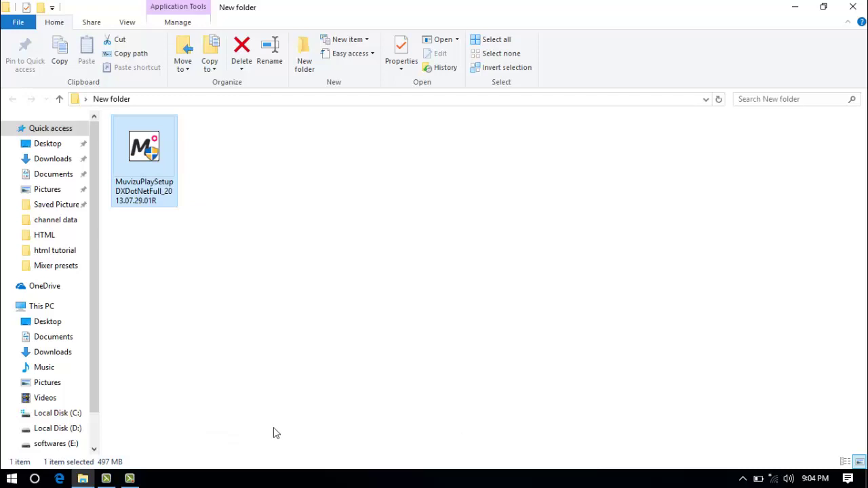
Set the MuvizuPlaySetup file to run in compatibility mode for Windows 8 and apply its properties.
double_click(143, 154)
right_click(143, 154)
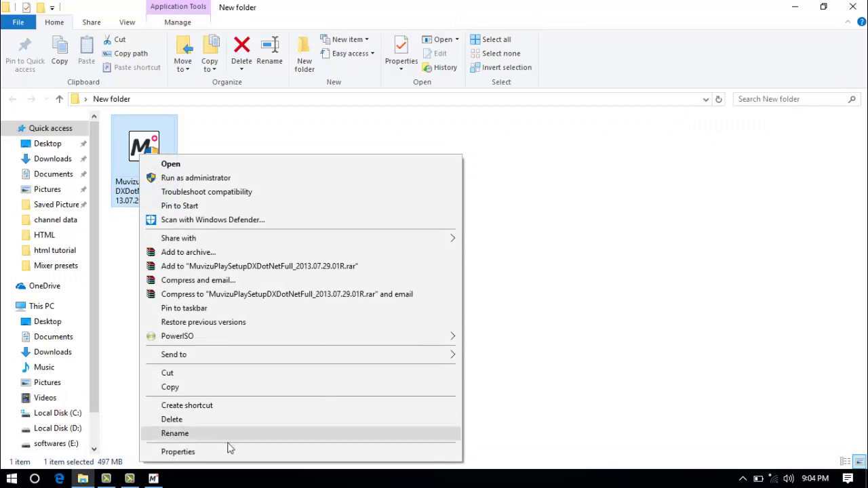
left_click(204, 452)
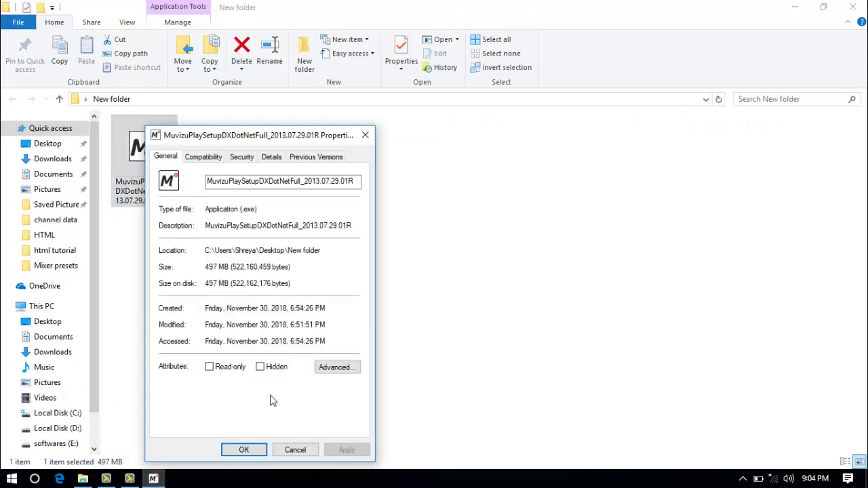
left_click(190, 160)
left_click(170, 243)
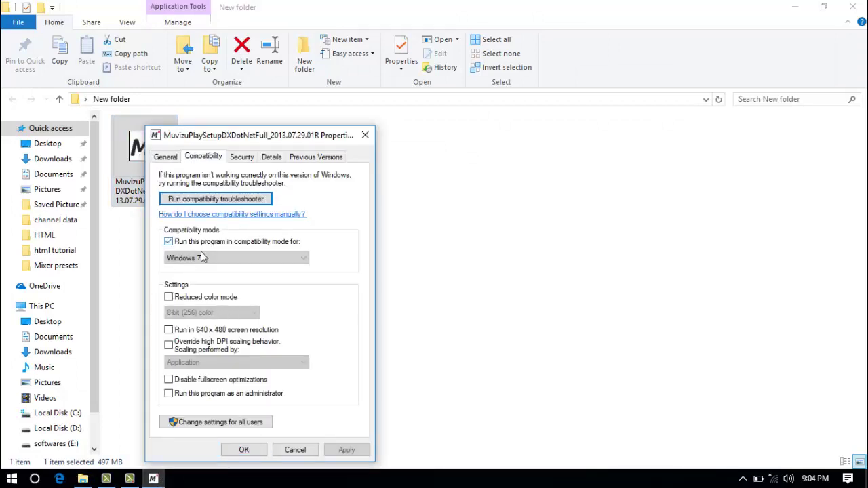
left_click(202, 258)
left_click(246, 326)
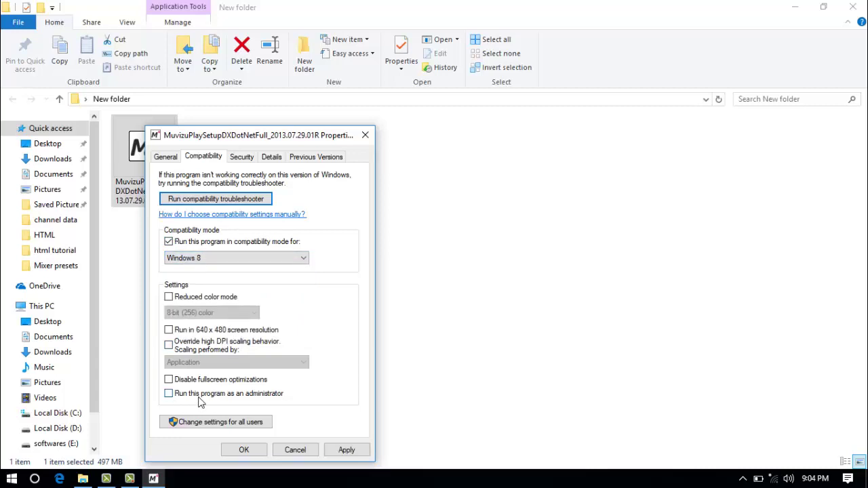
left_click(244, 450)
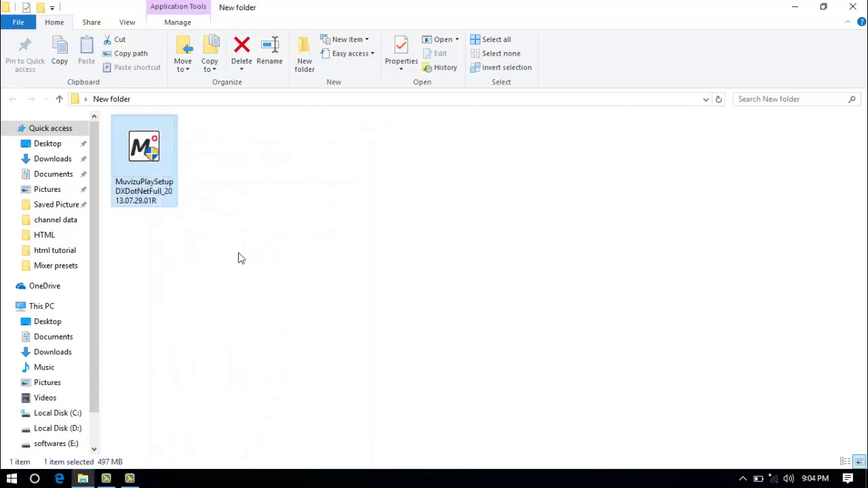
Launch the MuvizuPlaySetup installer and choose English as the installation language.
right_click(150, 154)
left_click(207, 168)
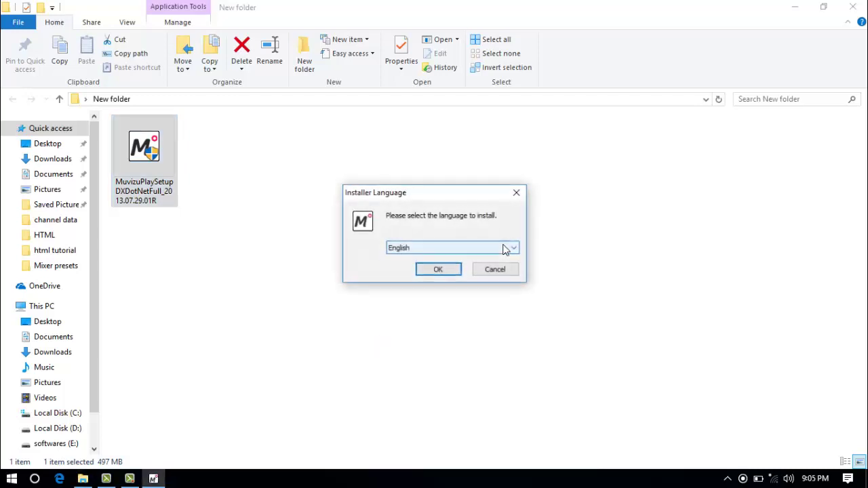
left_click(476, 248)
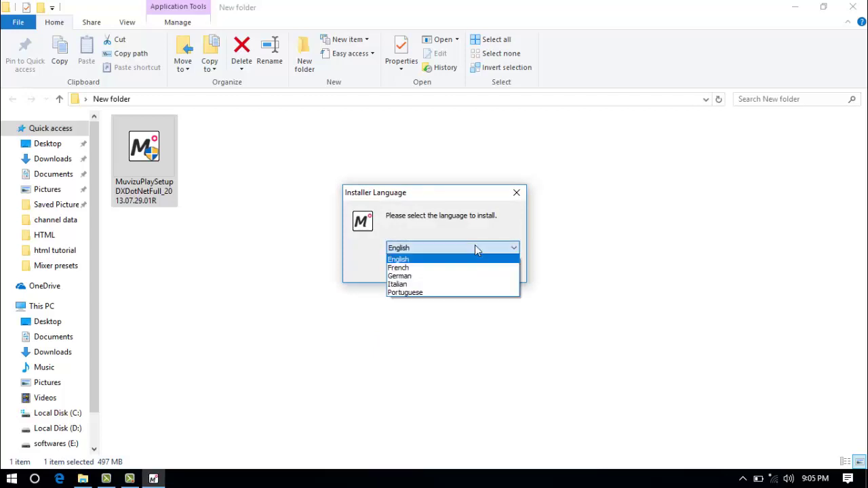
left_click(432, 261)
left_click(438, 269)
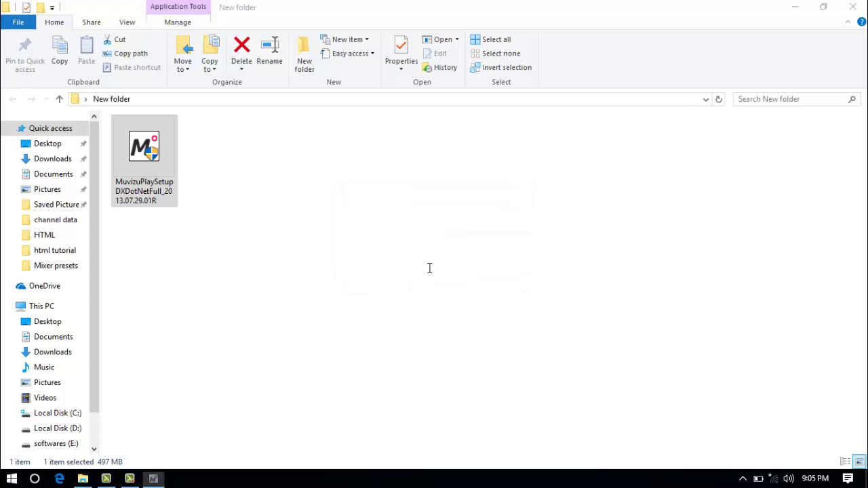
Review and accept the Muvizu:Play license agreement, and cancel the setup at the installation folder stage.
scroll(386, 252, "down", 12)
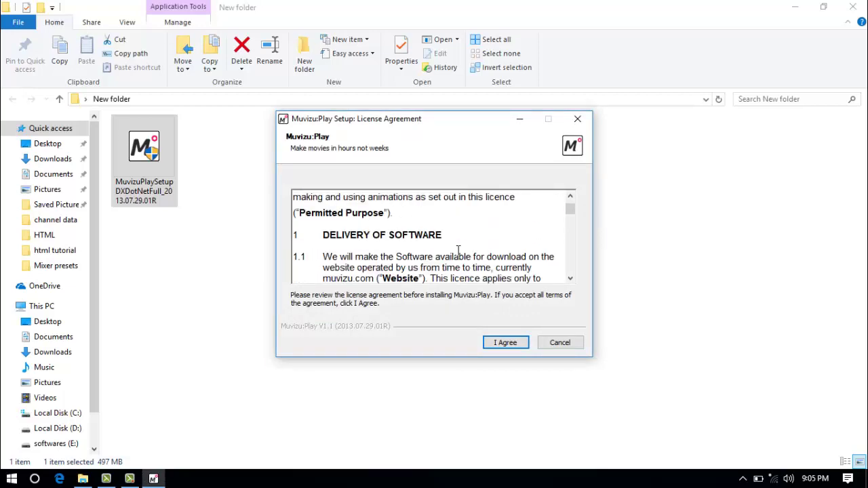
scroll(458, 250, "down", 15)
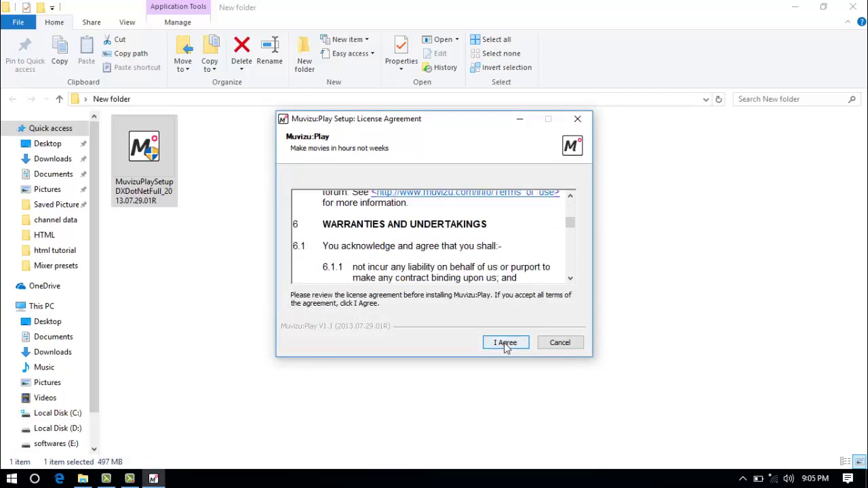
left_click(504, 343)
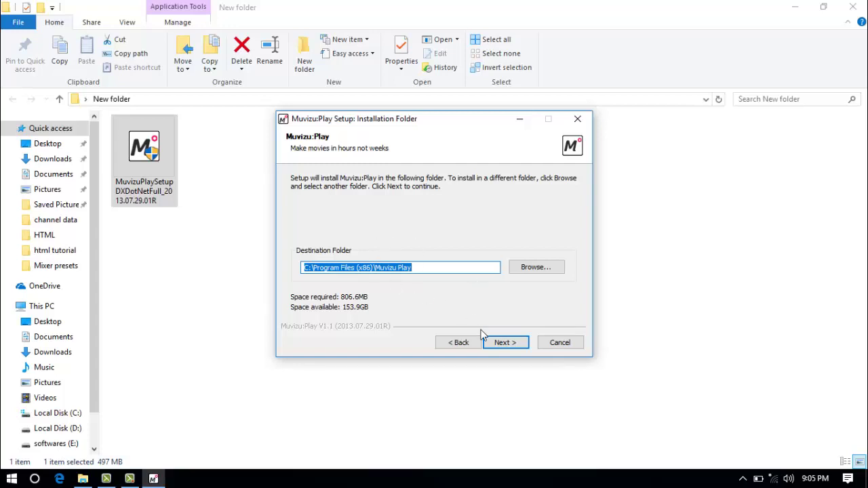
left_click(561, 342)
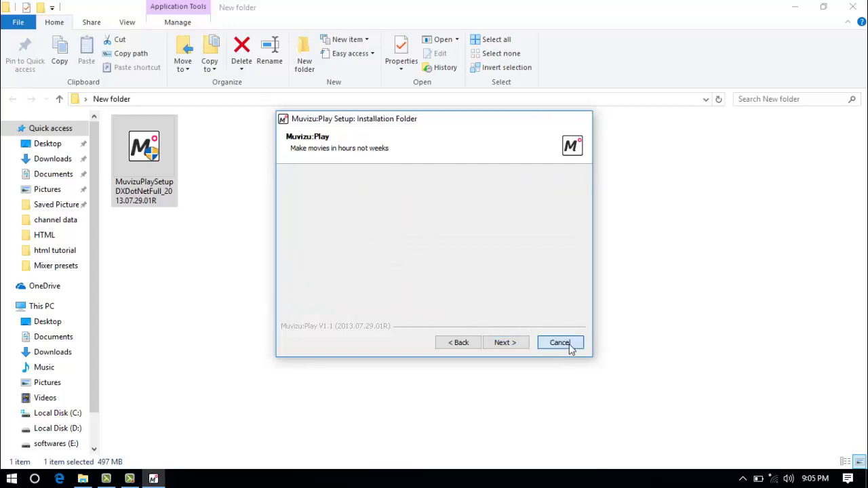
Minimize the folder window, open Muvizu Play from its desktop shortcut and maximize the program window.
left_click(795, 6)
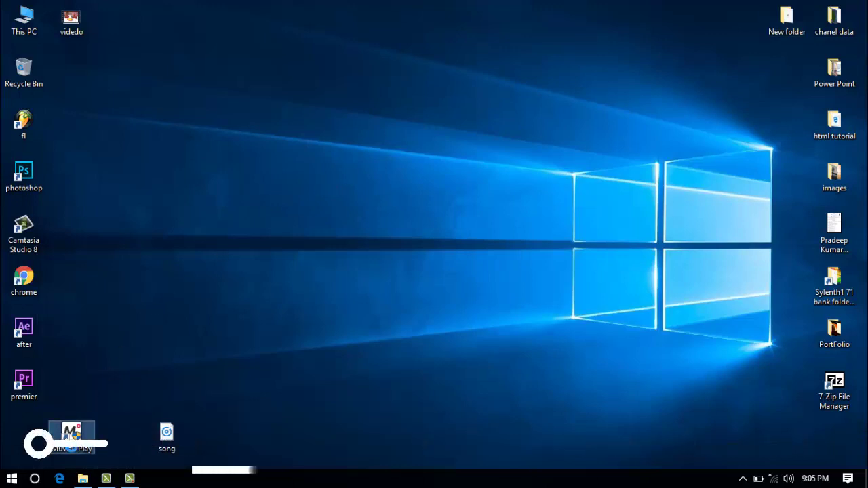
left_click(521, 288)
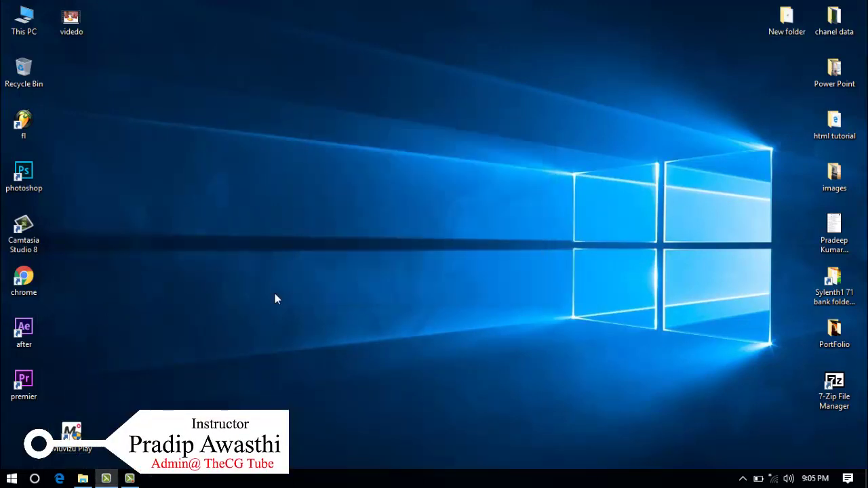
right_click(63, 442)
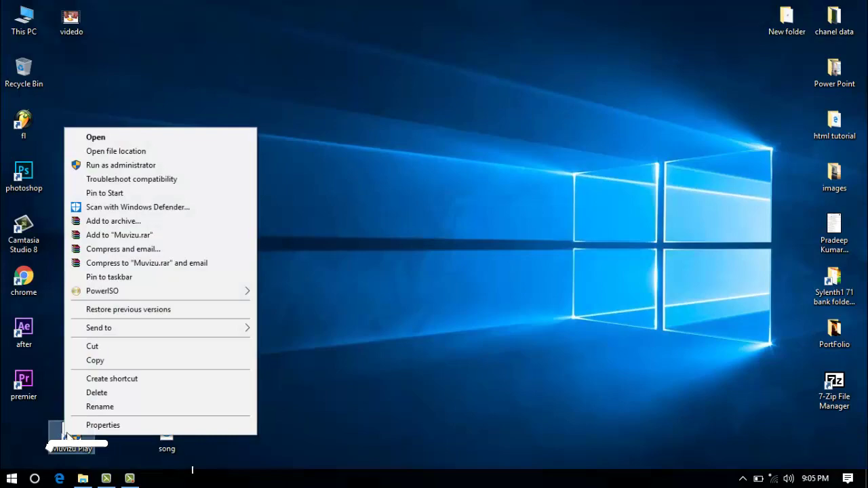
left_click(113, 136)
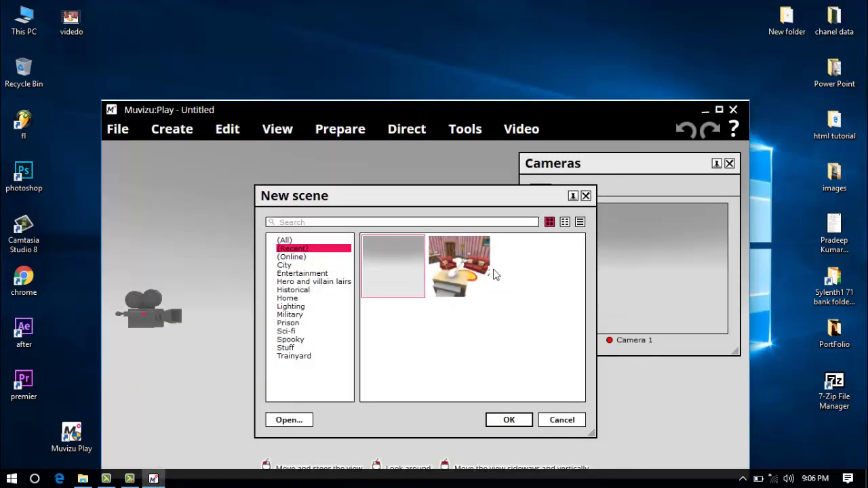
double_click(428, 108)
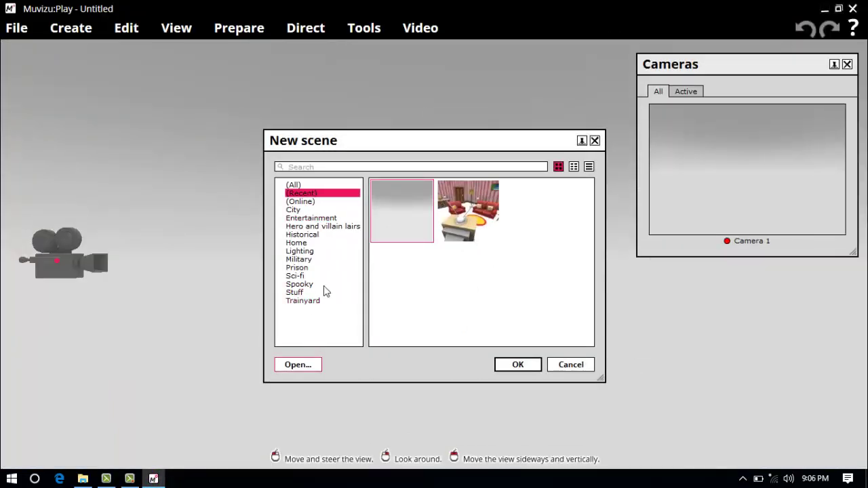
Check the file types offered for opening an existing scene, keep Set files (*.set), and cancel the file selection.
left_click(300, 370)
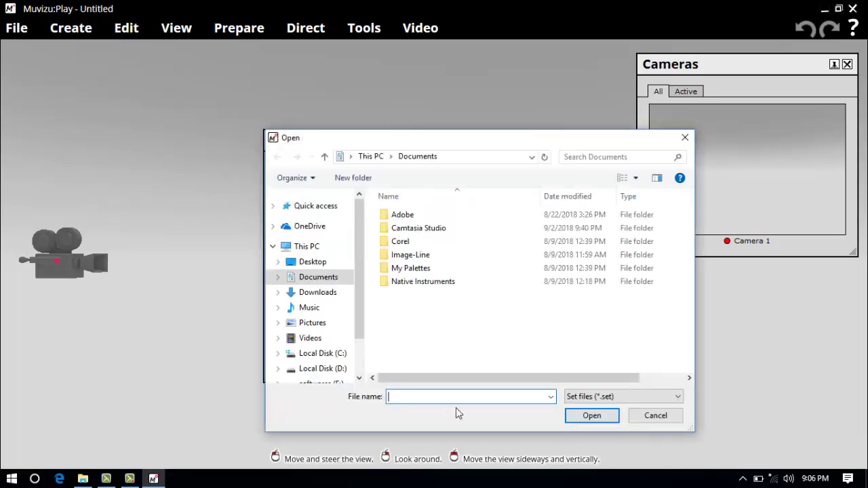
left_click(589, 397)
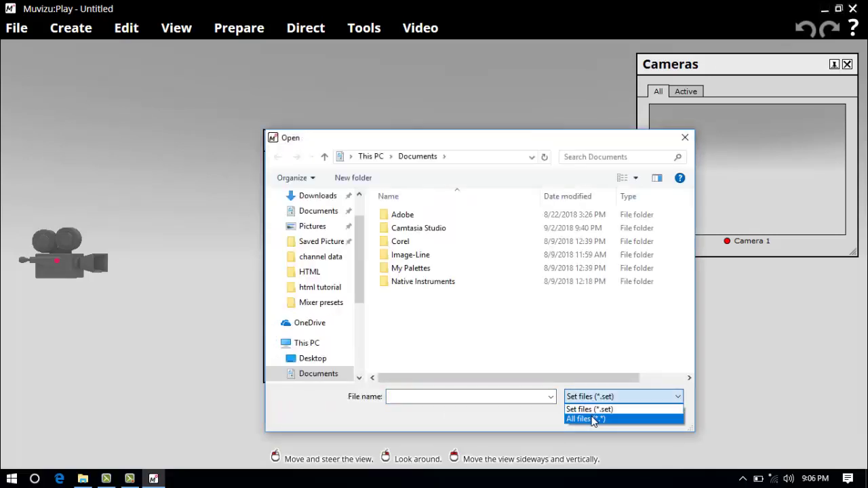
left_click(590, 409)
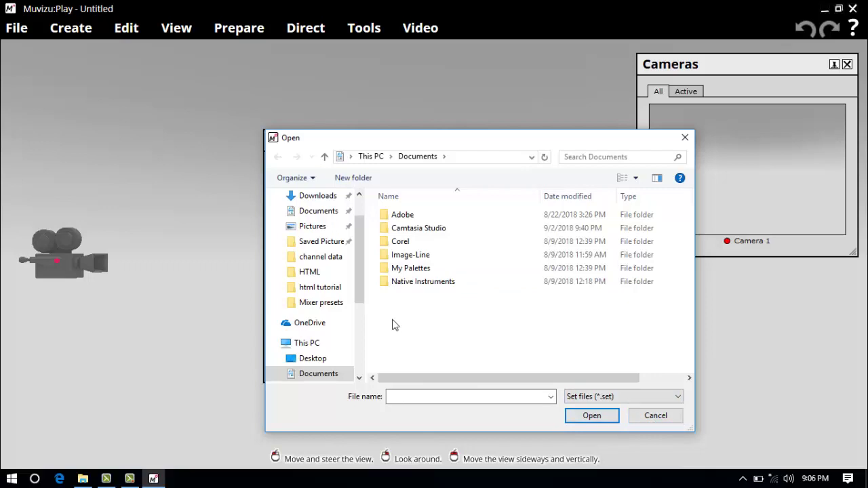
left_click(653, 414)
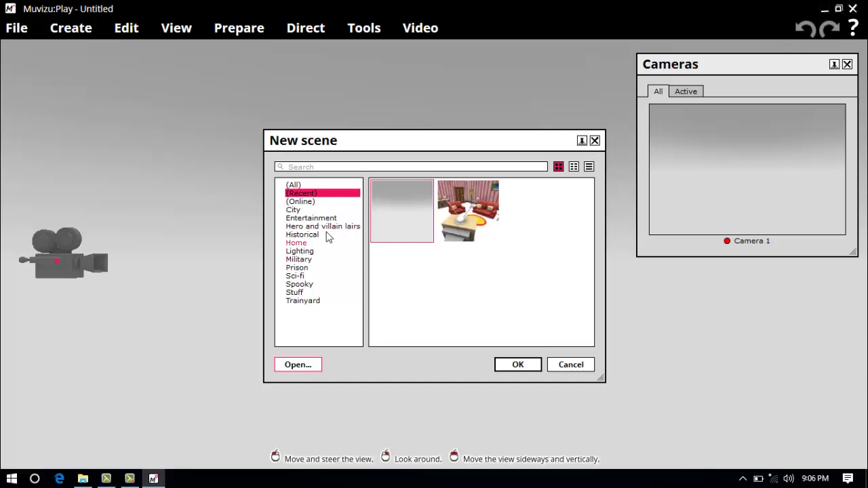
Browse the new scene templates in the City, Entertainment, Hero and villain lairs, Historical, Home and Lighting categories.
left_click(316, 212)
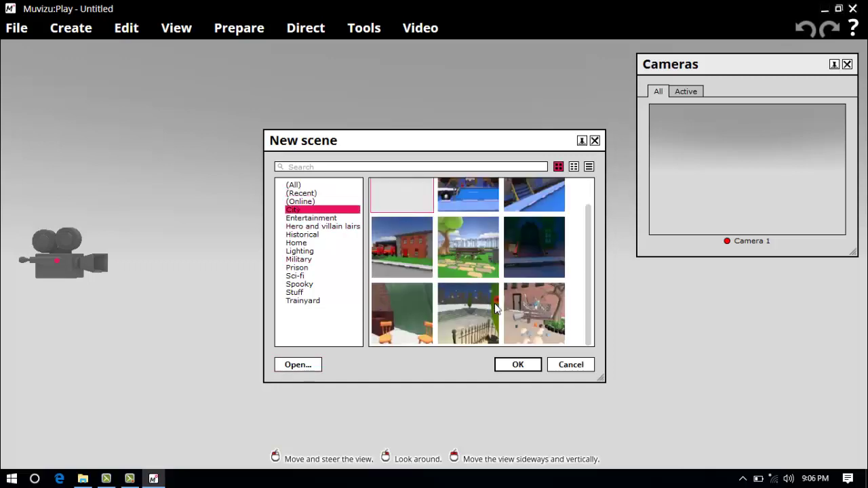
left_click(347, 219)
scroll(503, 275, "down", 1)
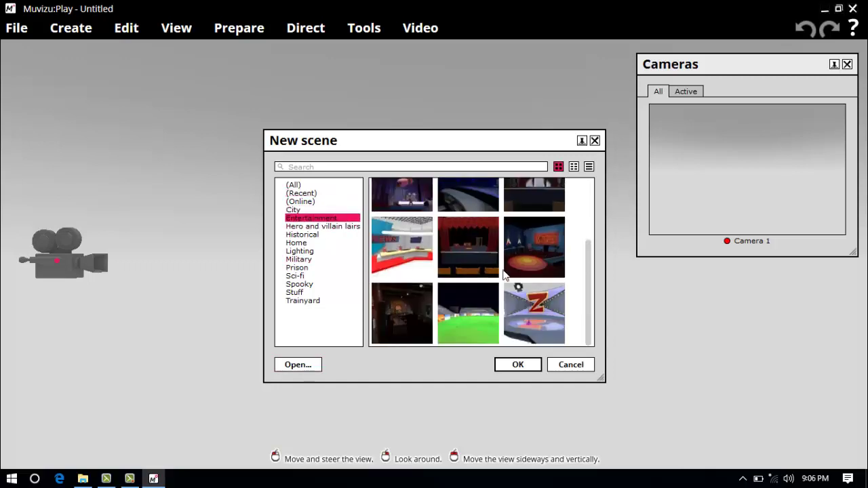
left_click(325, 228)
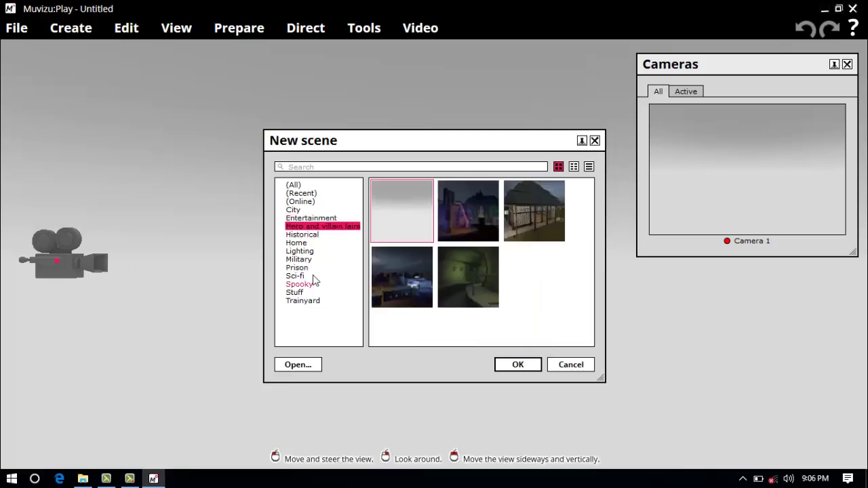
left_click(311, 235)
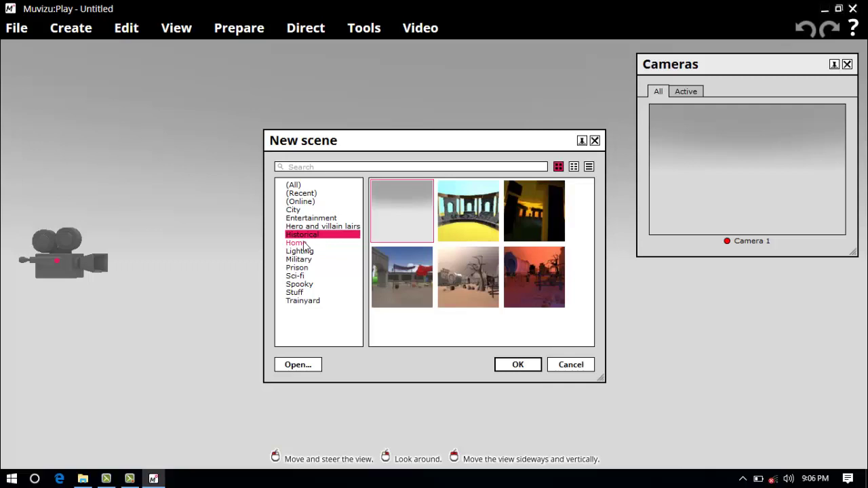
left_click(302, 243)
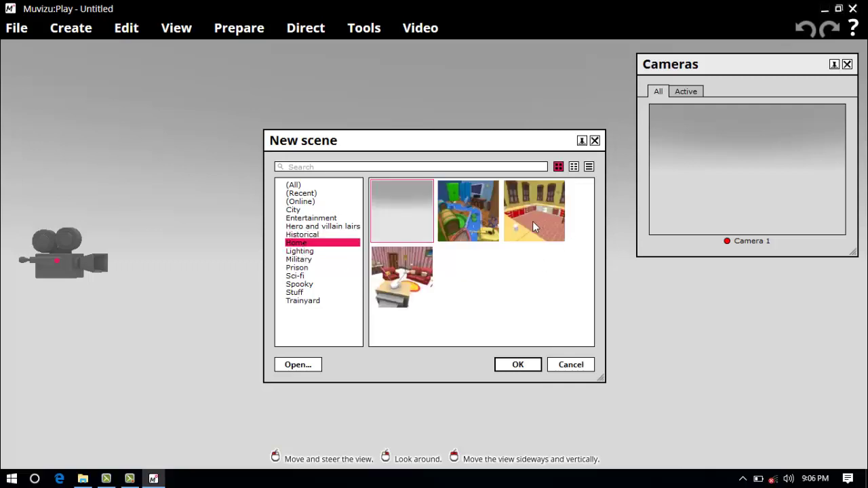
left_click(302, 252)
scroll(475, 270, "down", 5)
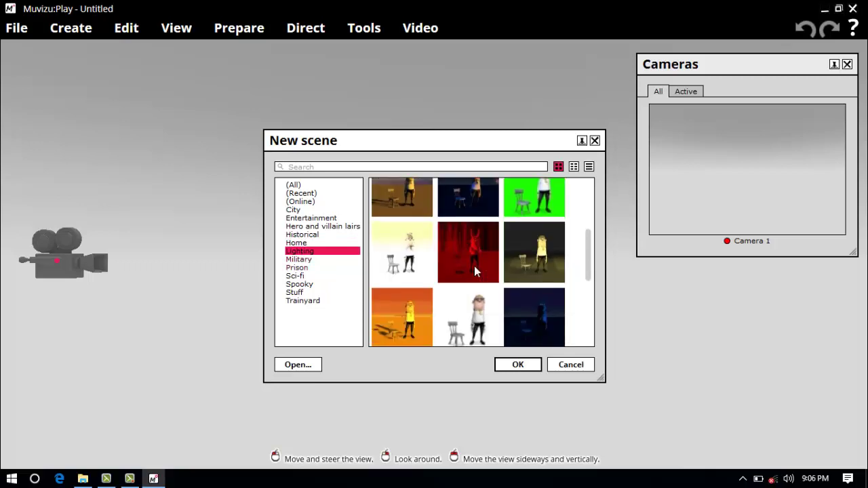
scroll(475, 270, "down", 2)
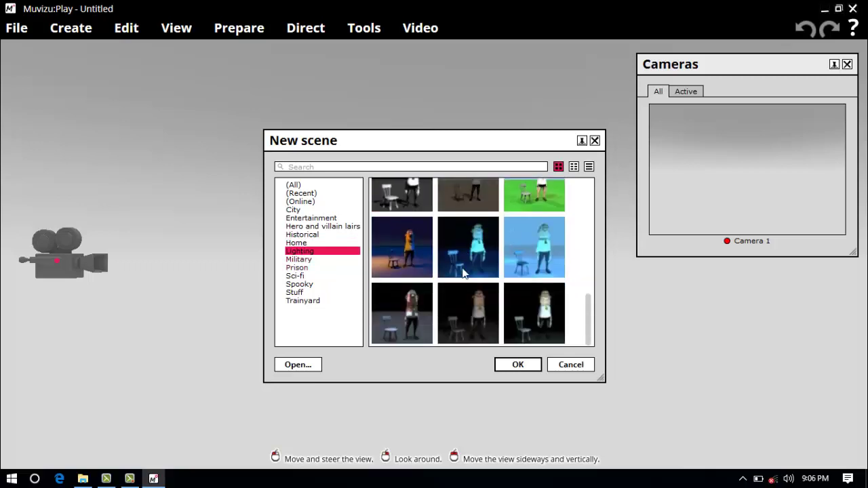
Look through the remaining template categories, including Military, Sci-fi, Spooky, Stuff and Trainyard.
left_click(310, 260)
left_click(311, 276)
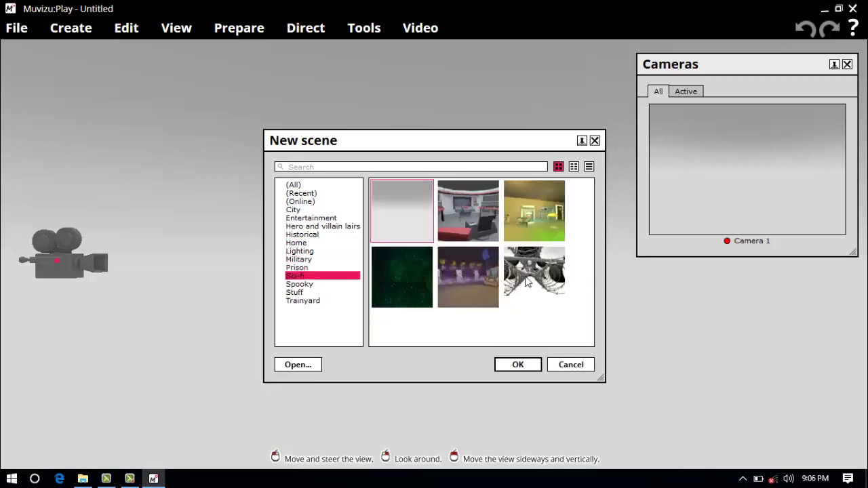
left_click(307, 286)
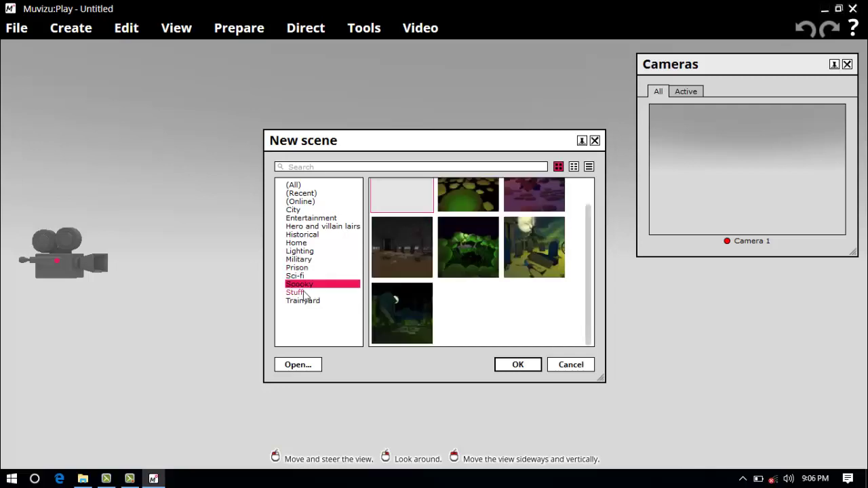
left_click(305, 293)
left_click(308, 301)
left_click(322, 261)
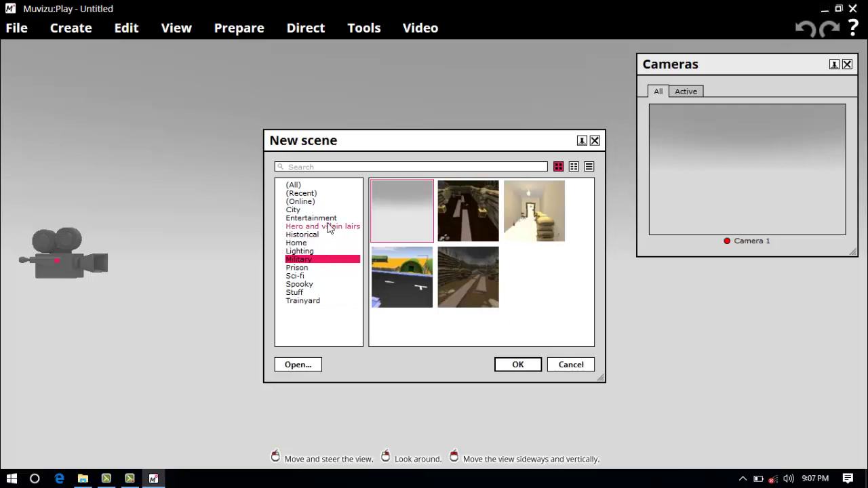
left_click(329, 227)
left_click(332, 202)
Create a new scene from the blank template among the recent ones, and turn Camera 1 in the scene.
left_click(331, 194)
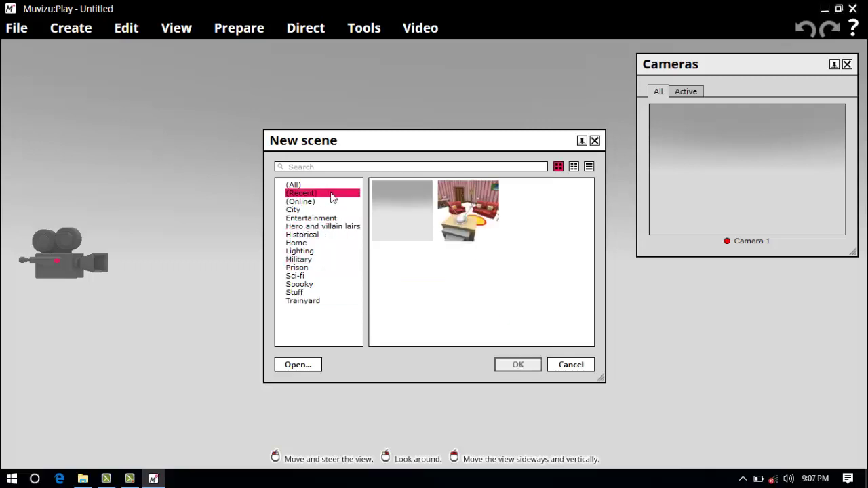
left_click(415, 225)
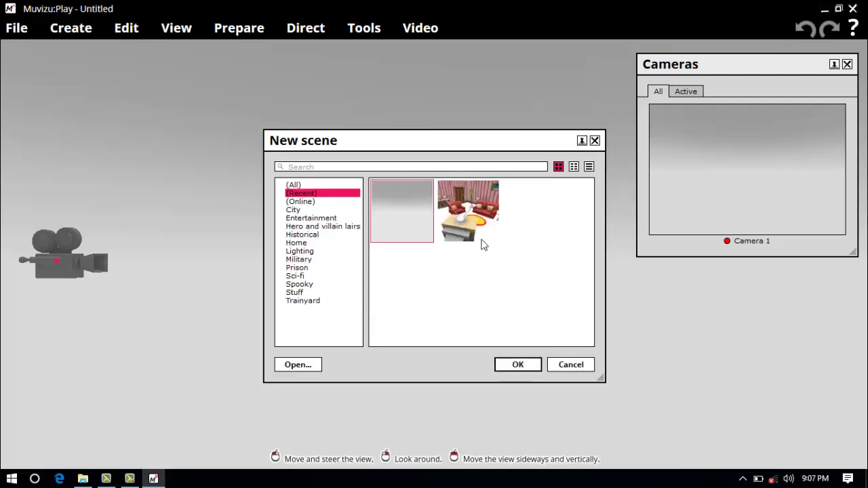
left_click(519, 364)
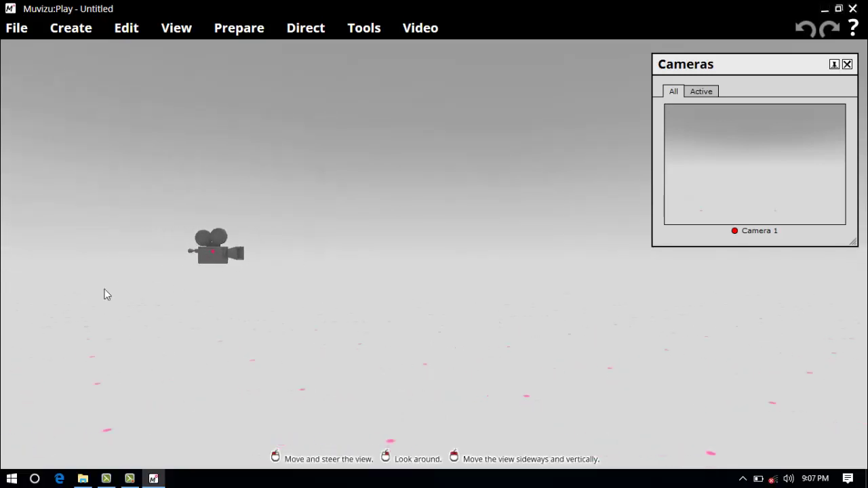
left_click(237, 256)
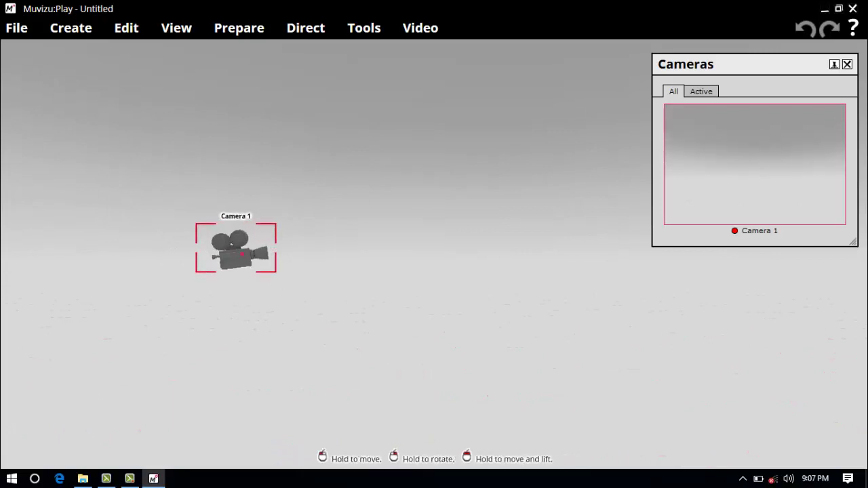
left_click(377, 275)
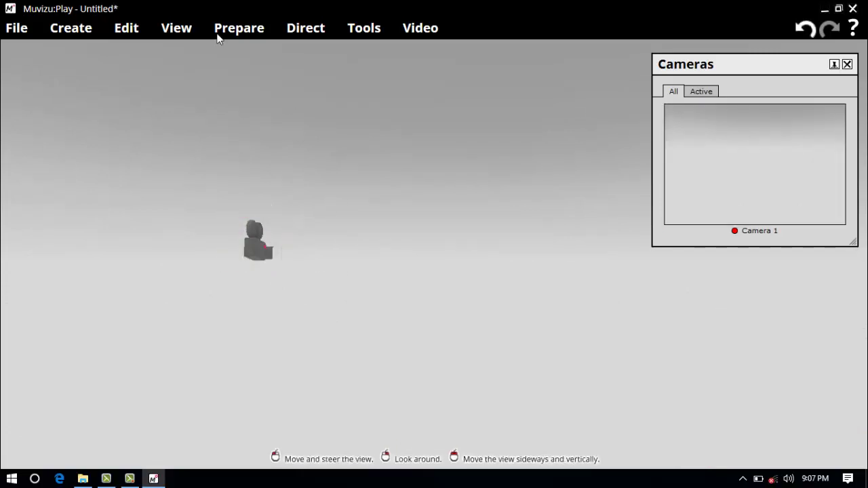
Open the environment settings and bring up the Skies textures for the sky texture.
left_click(130, 30)
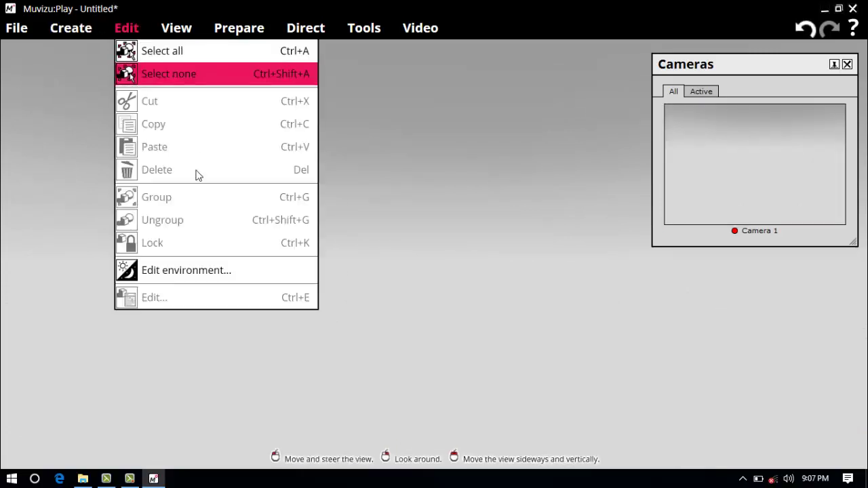
left_click(180, 270)
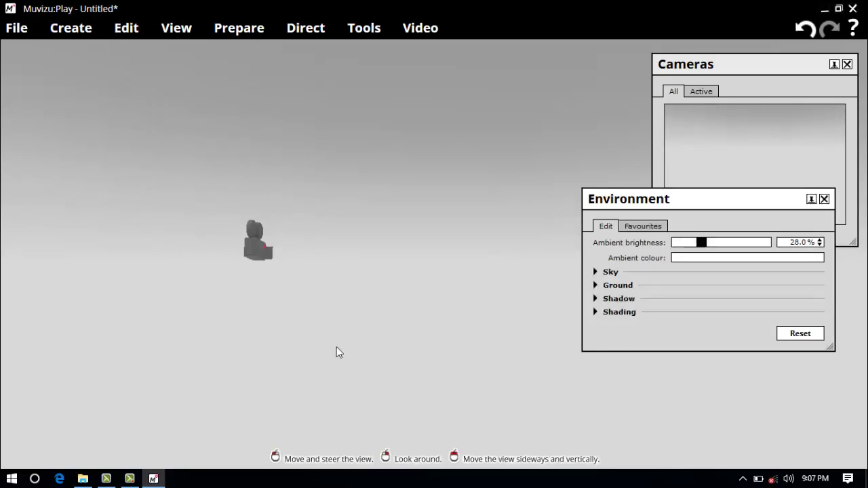
left_click(596, 272)
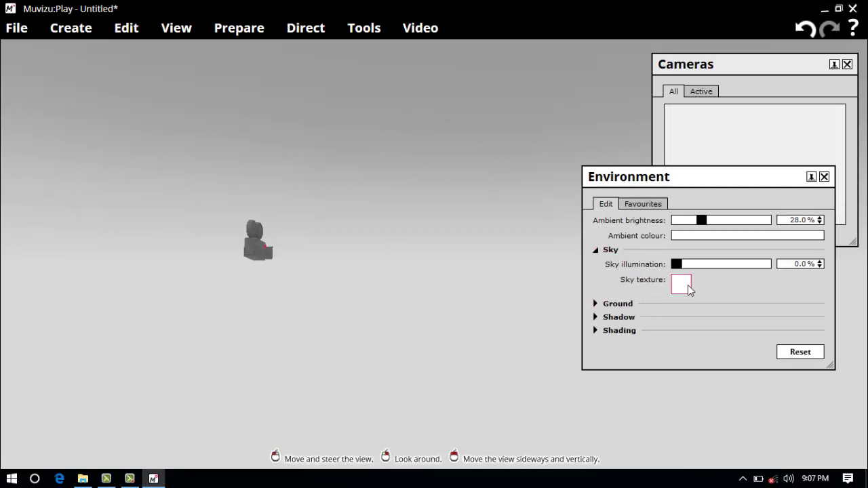
left_click(689, 289)
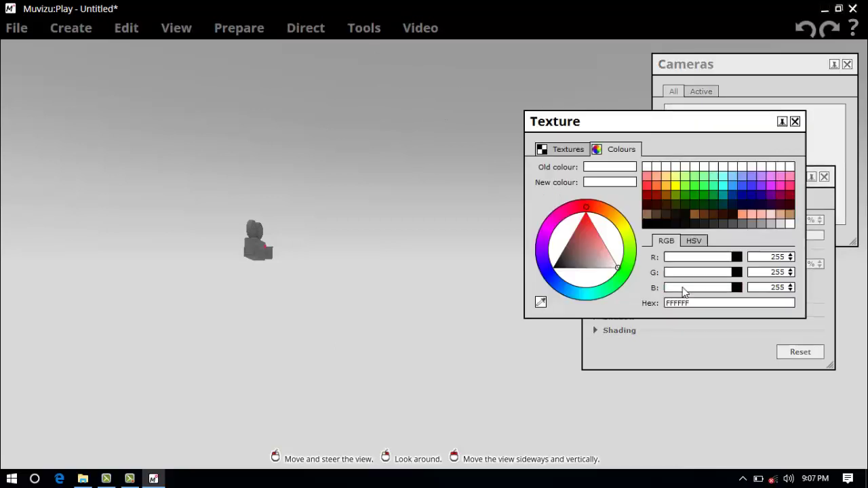
left_click(562, 154)
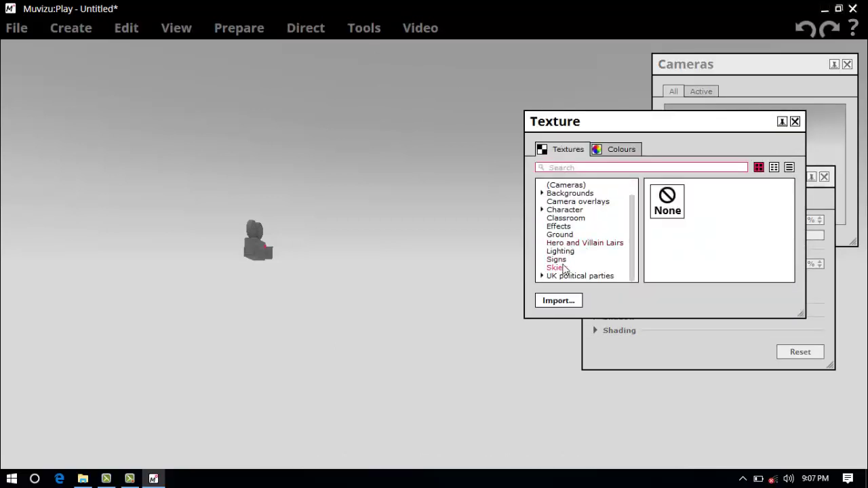
left_click(556, 269)
Try several night, grey, light-blue and starry textures on the scene's sky.
left_click(700, 243)
scroll(767, 244, "down", 3)
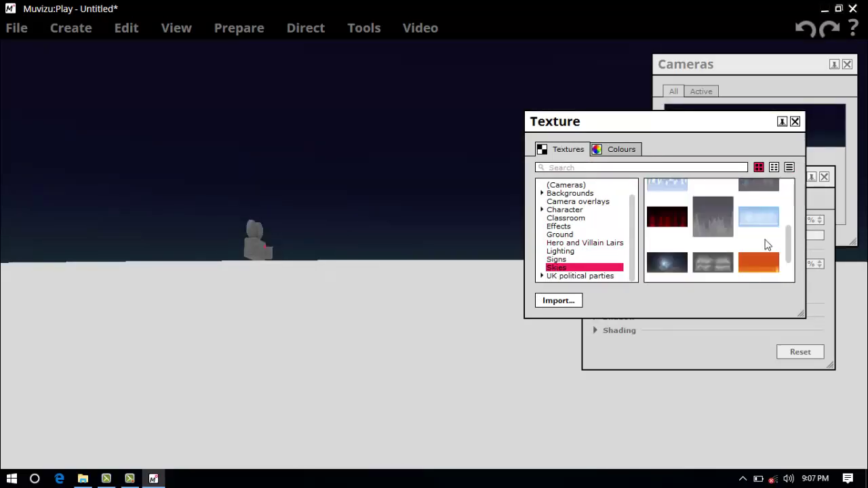
left_click(713, 215)
left_click(765, 217)
scroll(750, 227, "up", 3)
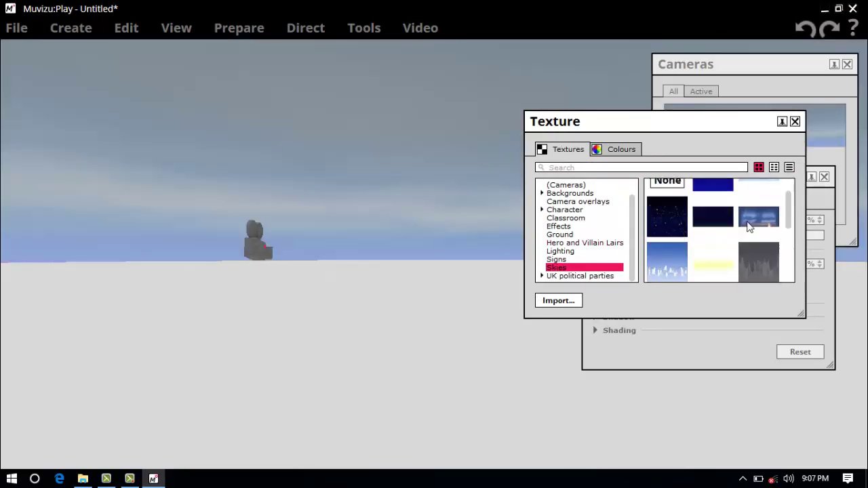
left_click(675, 217)
scroll(672, 216, "up", 1)
left_click(712, 214)
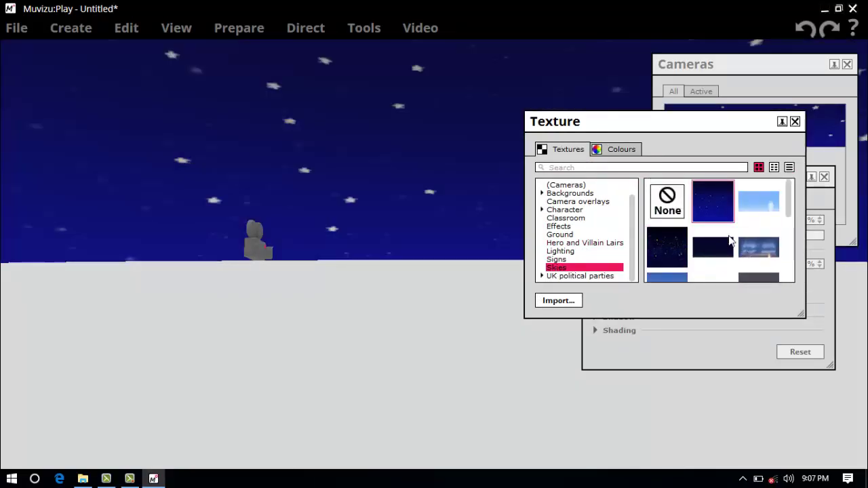
scroll(731, 241, "down", 2)
scroll(728, 248, "down", 2)
Compare the blue cloudy, orange sunset and grey sky textures, and keep the blue sky with white clouds.
left_click(682, 263)
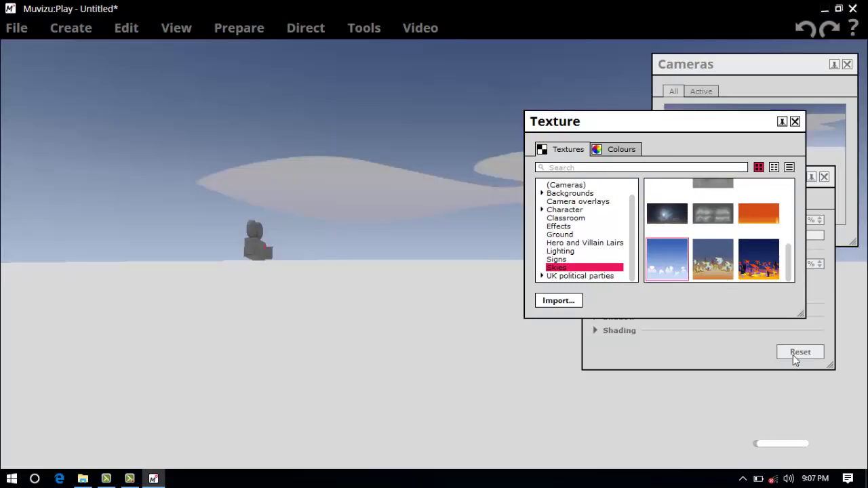
left_click(761, 213)
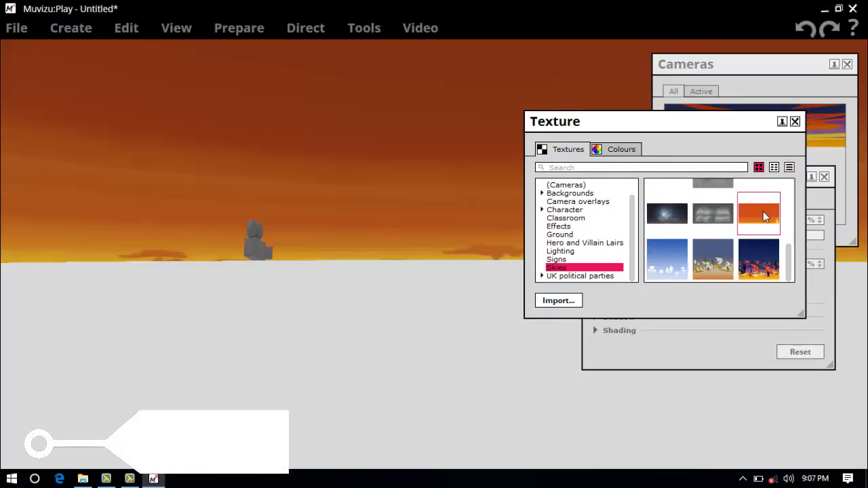
left_click(718, 218)
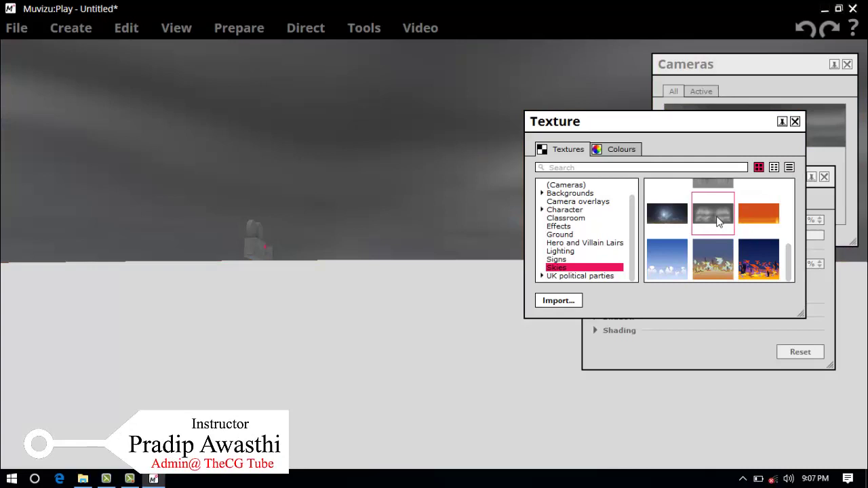
left_click(687, 245)
left_click(795, 121)
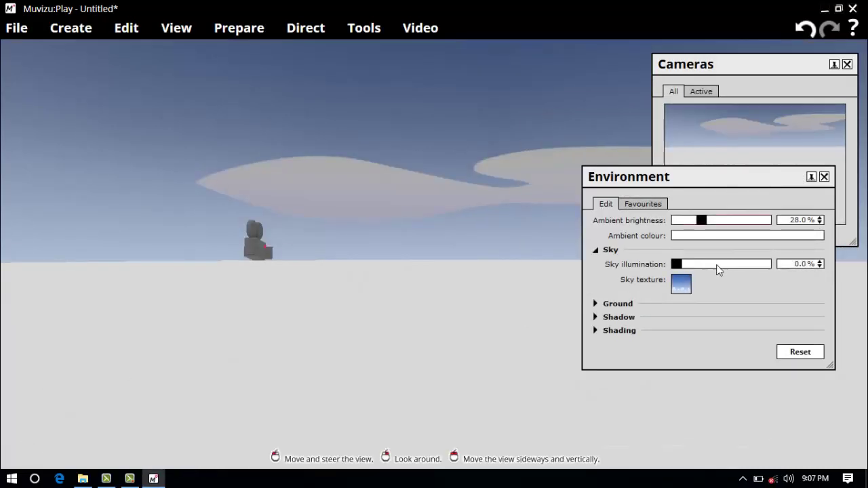
Set the environment's ambient brightness to 41.6% and the sky illumination to 28.6%.
left_click_drag(706, 221, 718, 224)
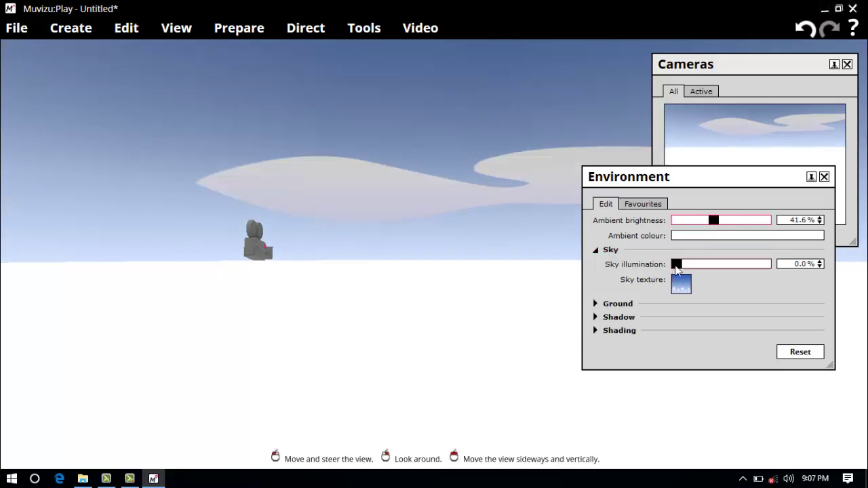
left_click_drag(677, 269, 704, 268)
Try the blue water texture on the ground, and apply the yellow sand texture from the Ground category instead.
left_click(619, 304)
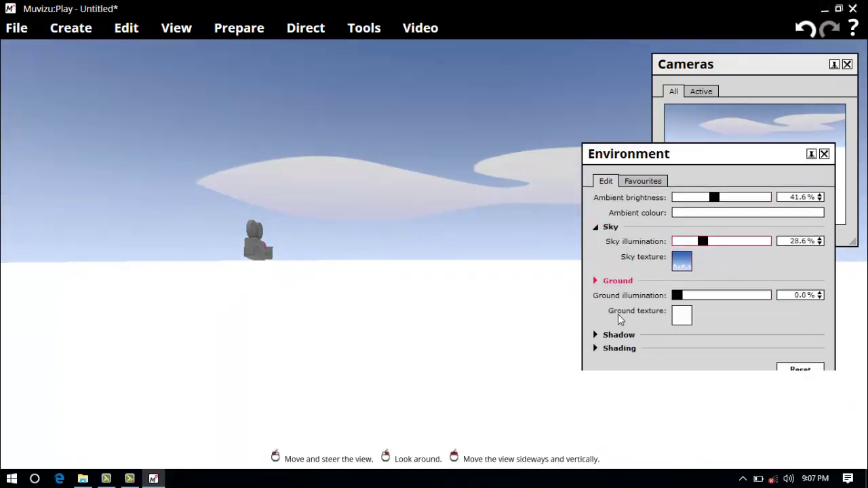
left_click(682, 315)
left_click(602, 208)
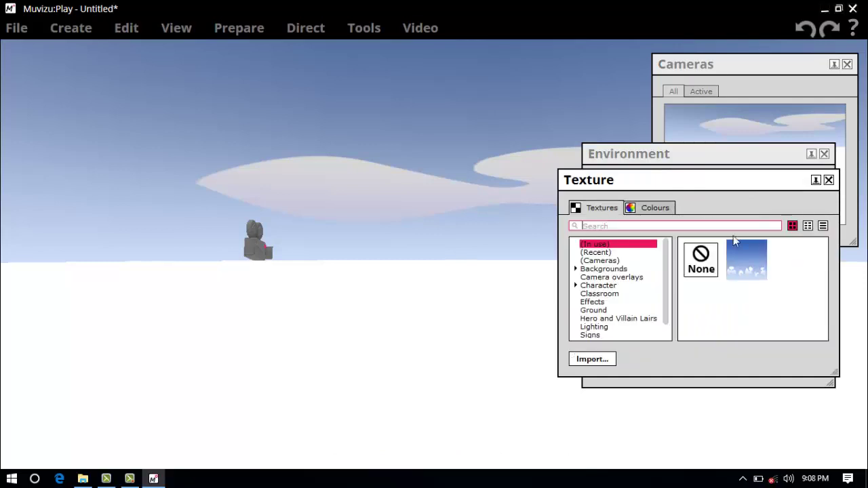
left_click(605, 310)
scroll(717, 307, "down", 2)
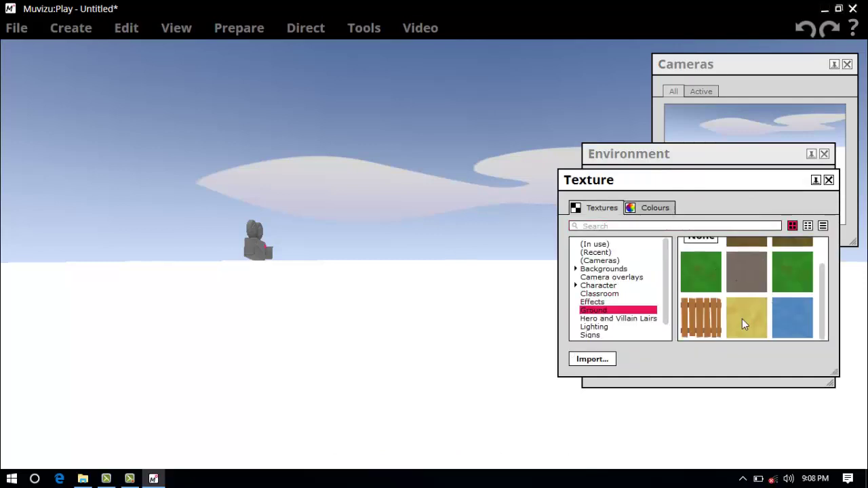
left_click(793, 318)
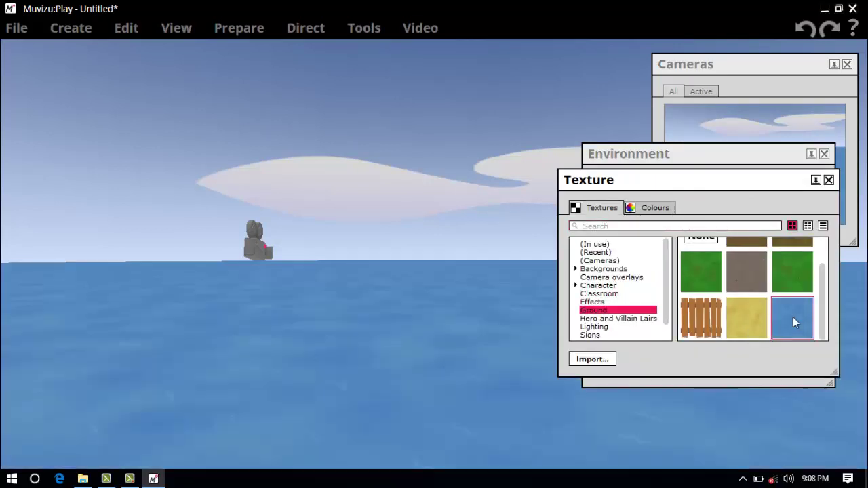
left_click(742, 308)
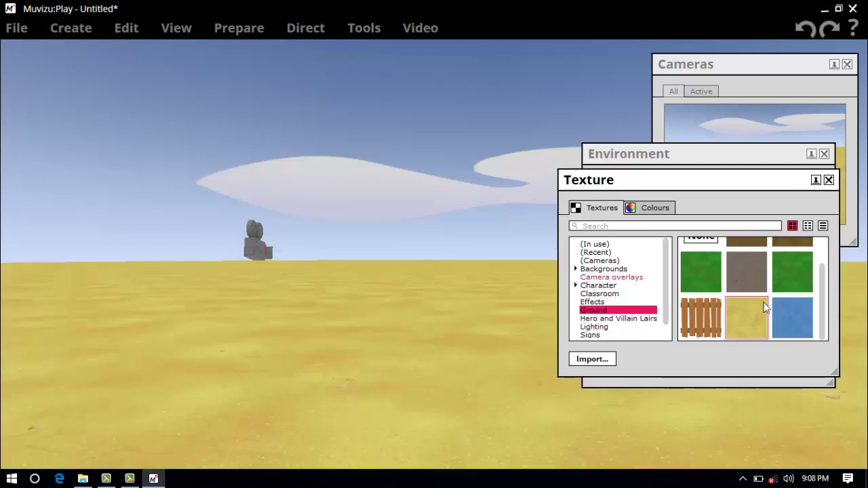
left_click(829, 181)
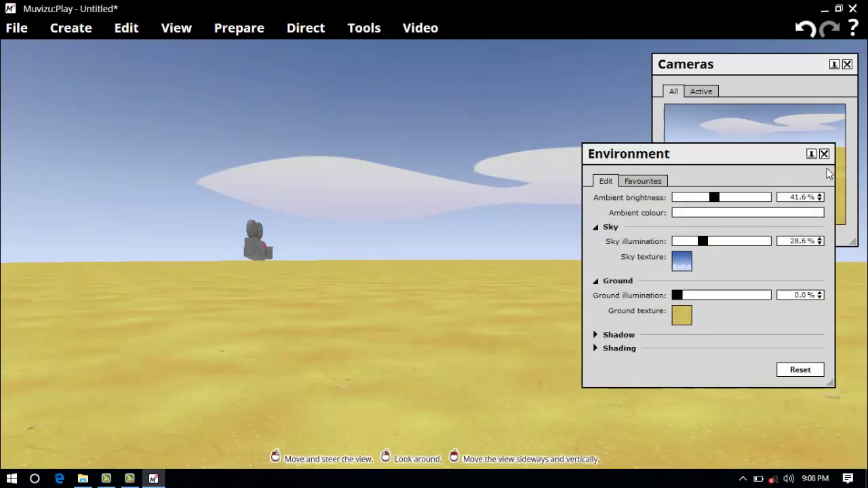
Set the ground illumination to 76.3%, and close the environment settings after viewing the shadow options.
left_click_drag(678, 295, 745, 295)
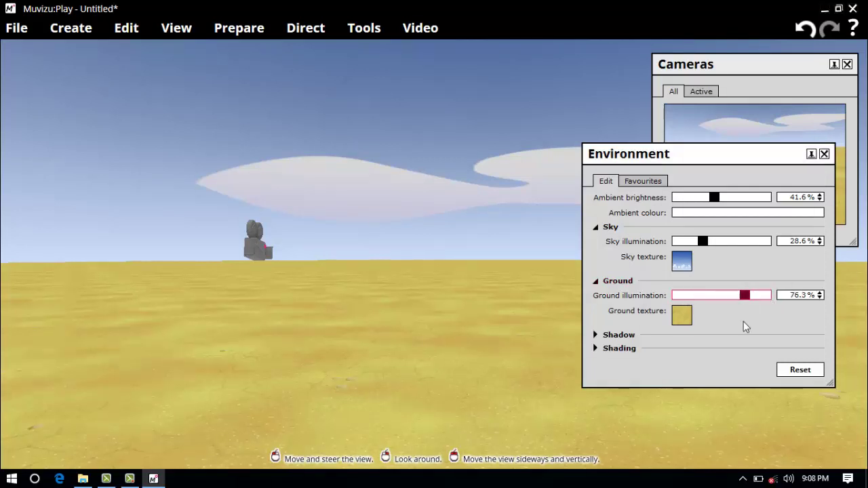
left_click(641, 336)
left_click(681, 352)
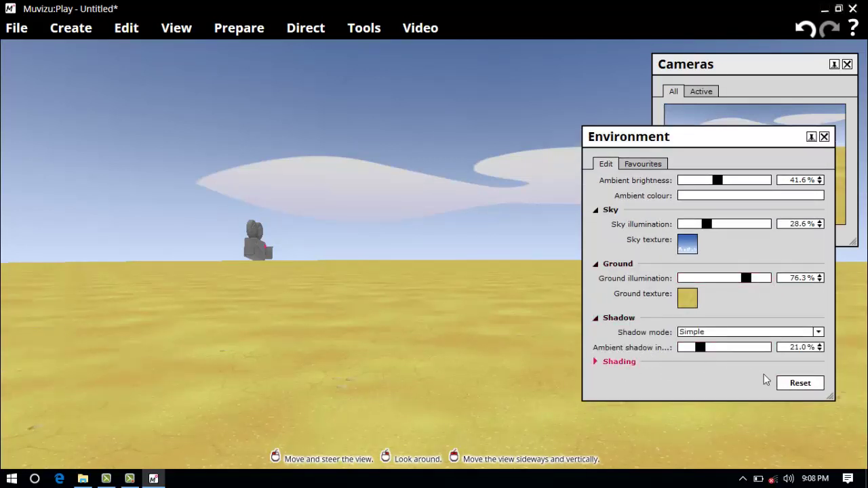
left_click(824, 137)
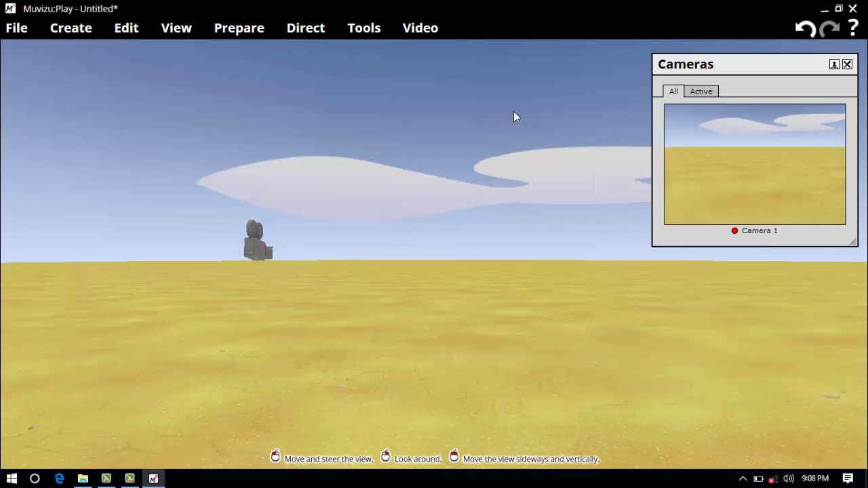